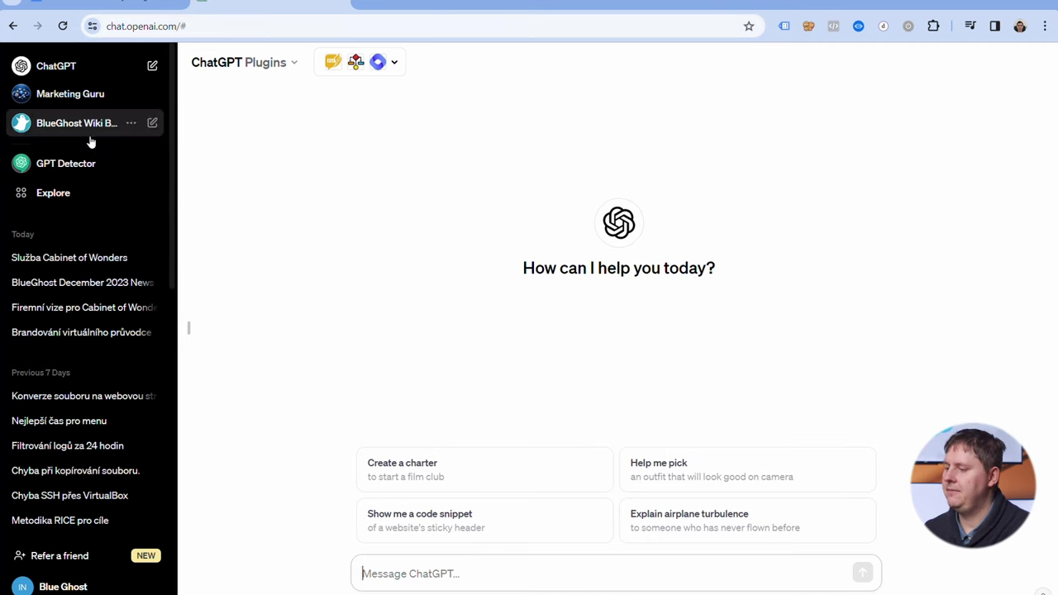
Start a new custom GPT, look at its configuration form and return to the conversational creation view.
{"action": "left_click", "coordinate": [81, 199]}
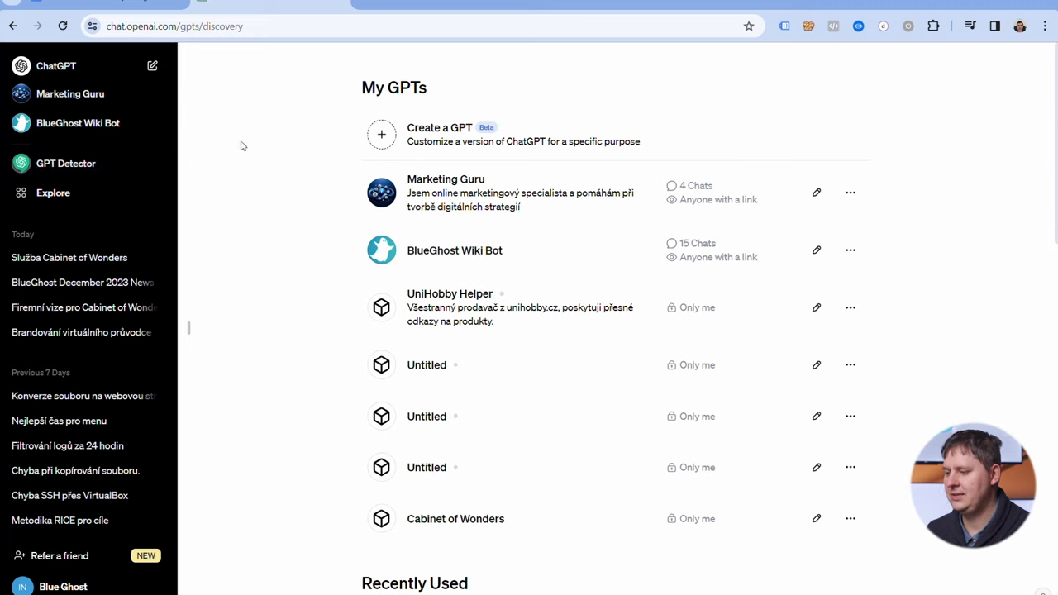
{"action": "left_click", "coordinate": [410, 141]}
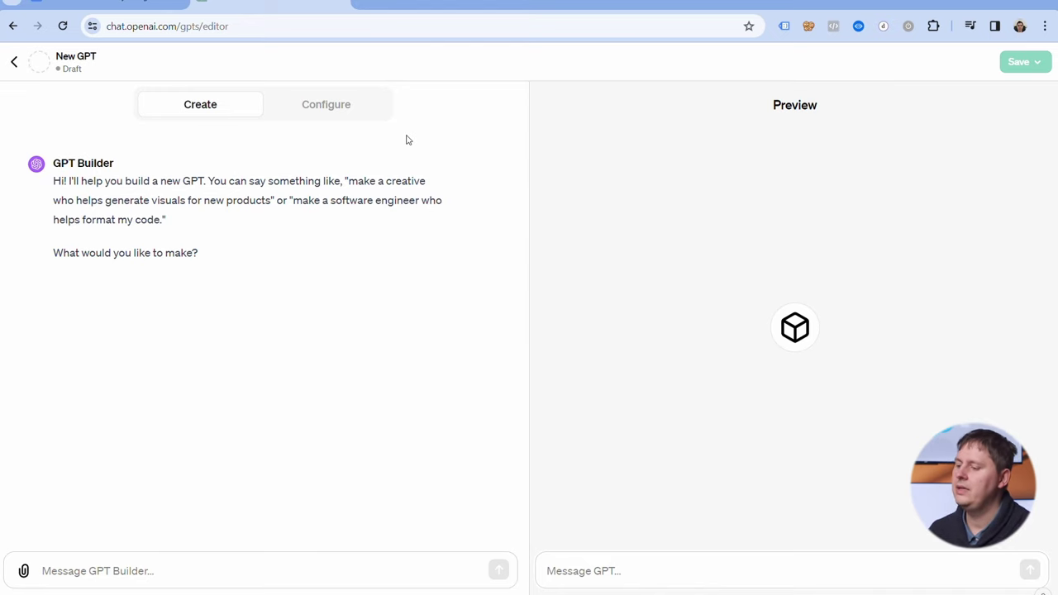
{"action": "left_click", "coordinate": [319, 108]}
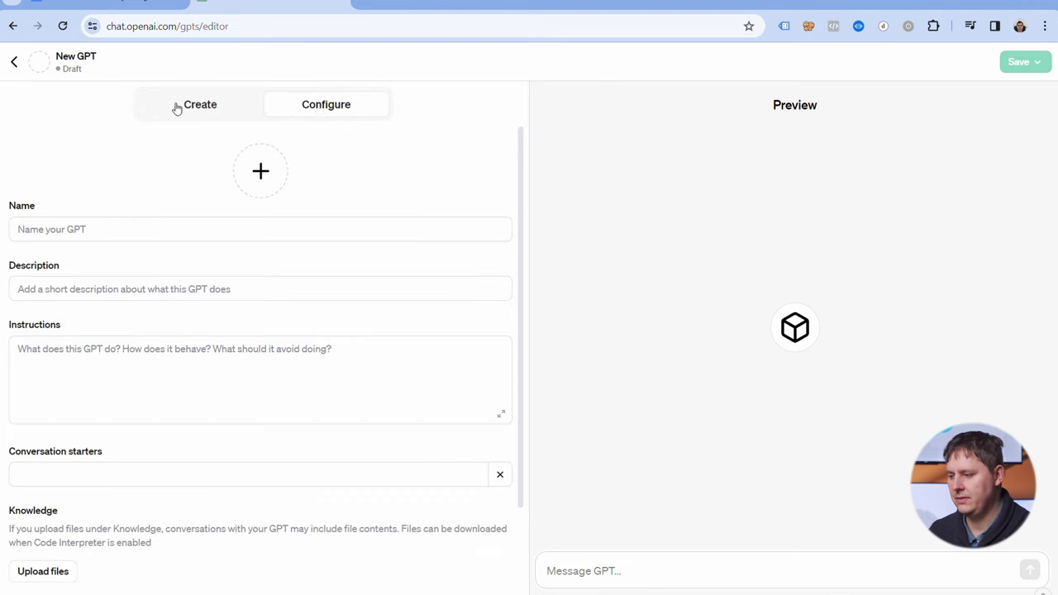
{"action": "left_click", "coordinate": [222, 109]}
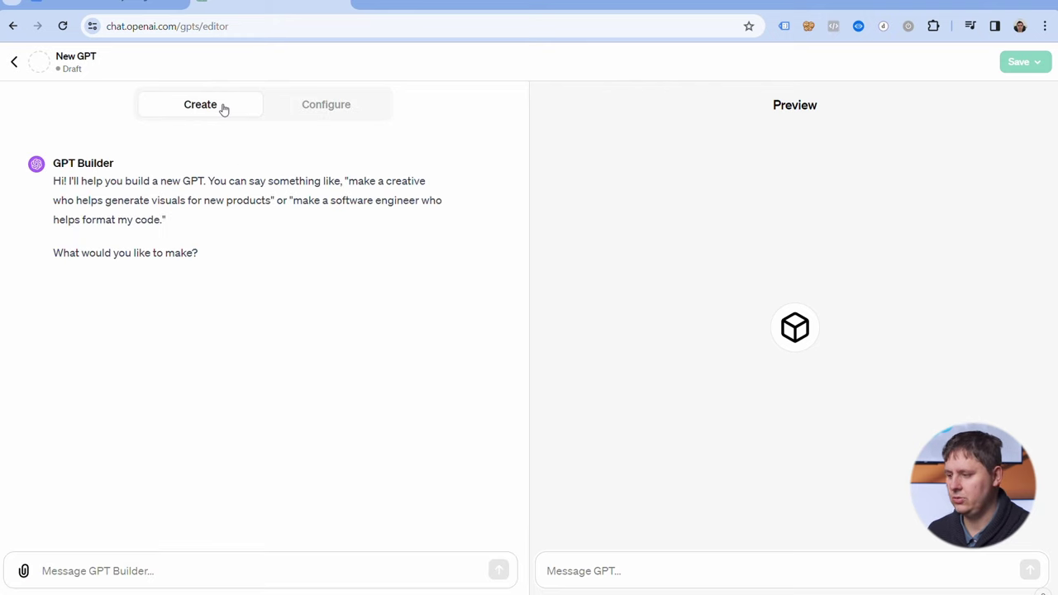
Send the GPT Builder the request "chci vytvořit chatbota, který využívá knowledge databázi naší firmy Blueghost".
{"action": "left_click", "coordinate": [138, 570]}
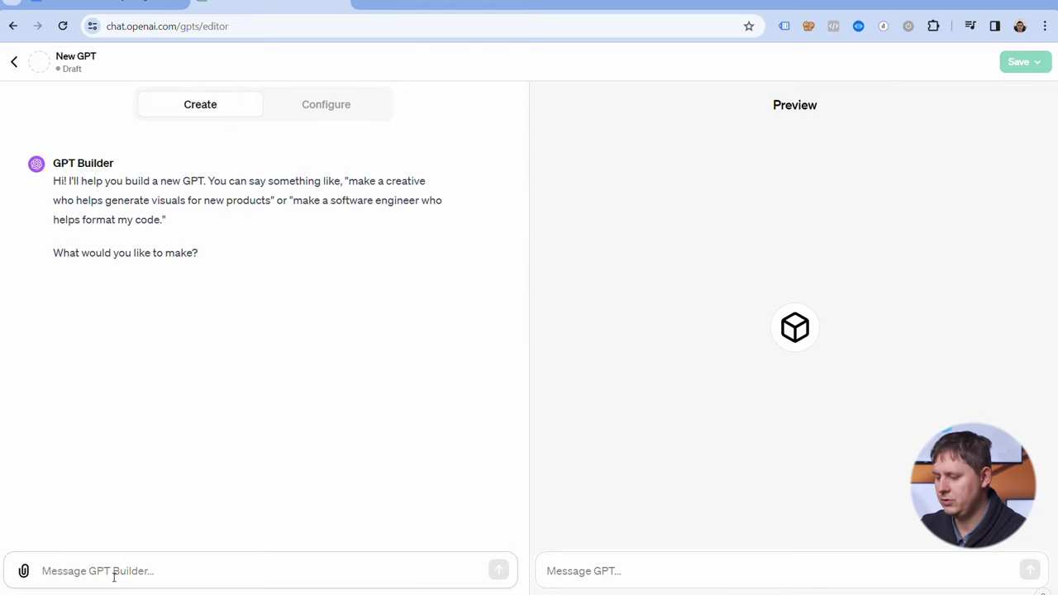
{"action": "type", "text": "ch"}
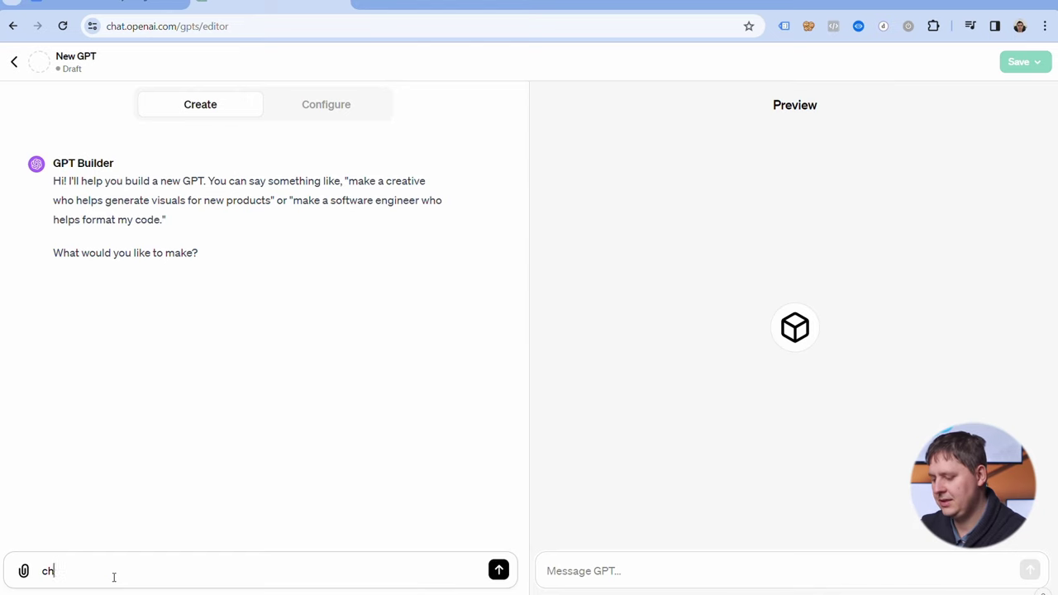
{"action": "type", "text": "ci vy"}
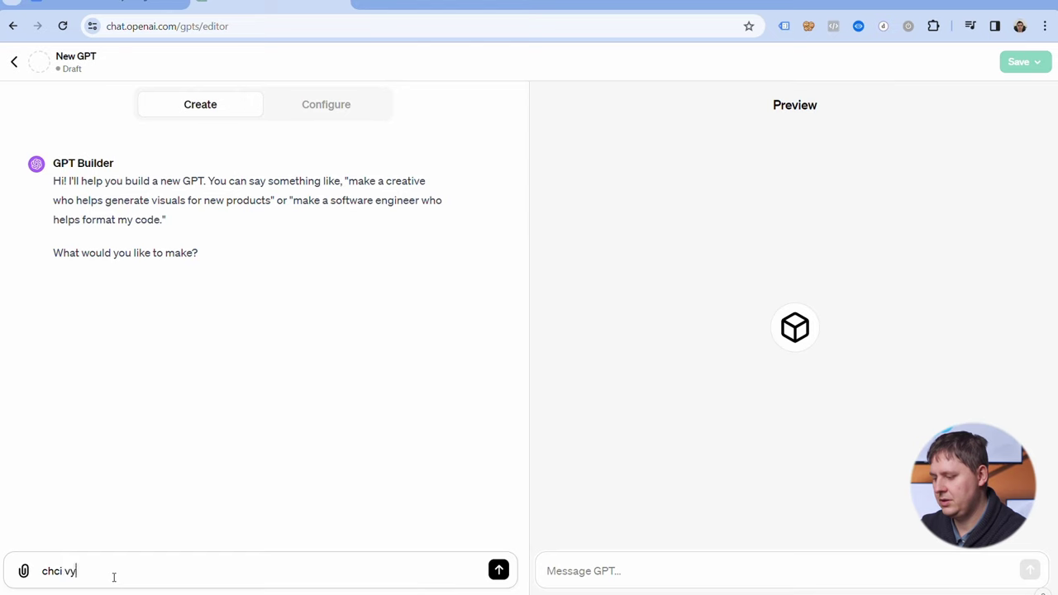
{"action": "type", "text": "tvořit chatbota"}
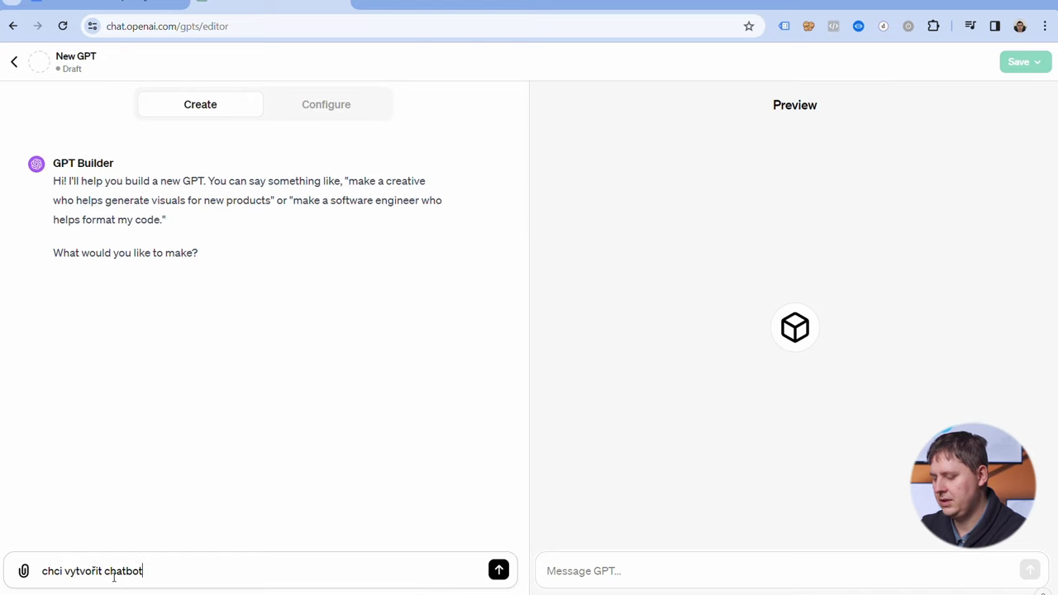
{"action": "key", "text": "BackSpace"}
{"action": "key", "text": "BackSpace"}
{"action": "key", "text": "BackSpace"}
{"action": "key", "text": "BackSpace"}
{"action": "key", "text": "BackSpace"}
{"action": "key", "text": "BackSpace"}
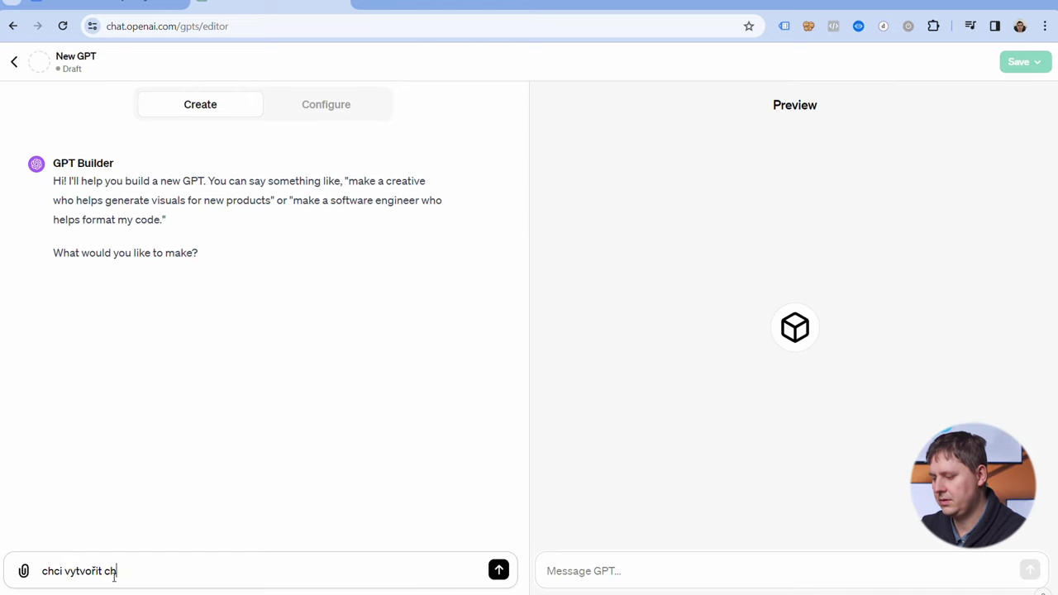
{"action": "type", "text": "atbota, k"}
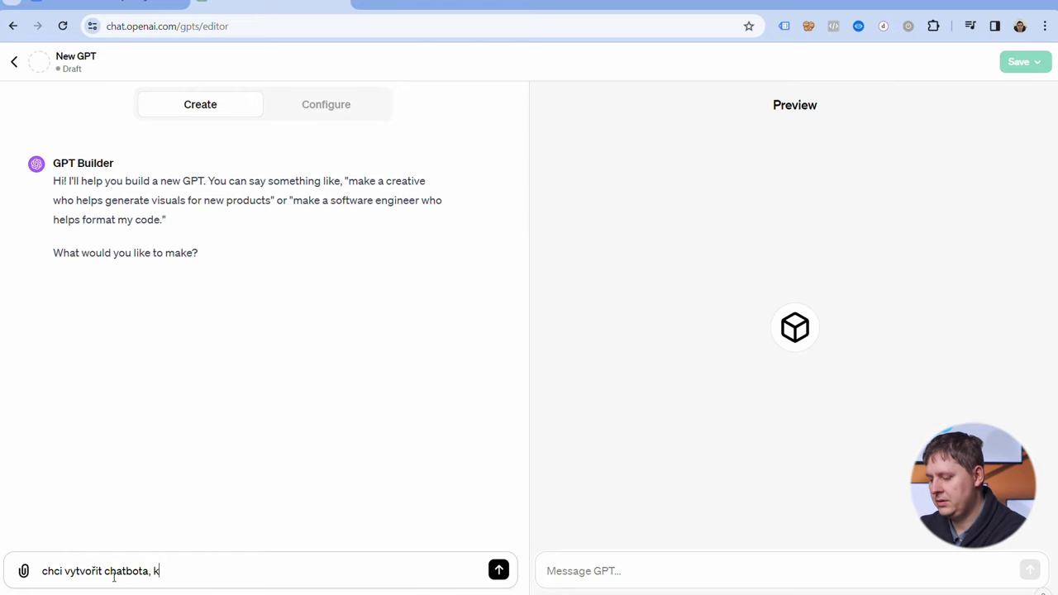
{"action": "type", "text": "terý využívá"}
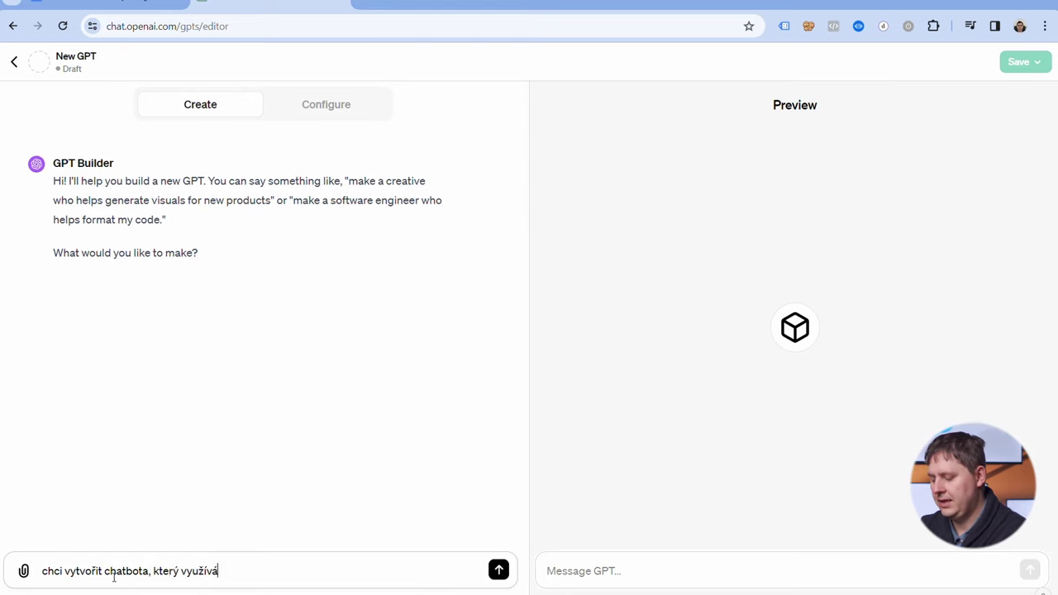
{"action": "type", "text": " kn"}
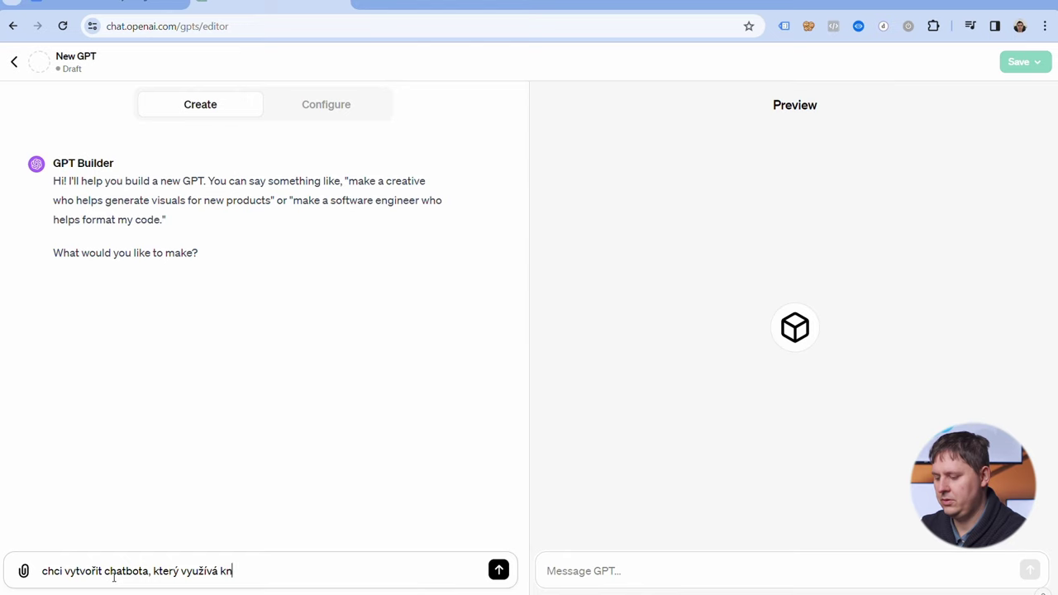
{"action": "type", "text": "owl"}
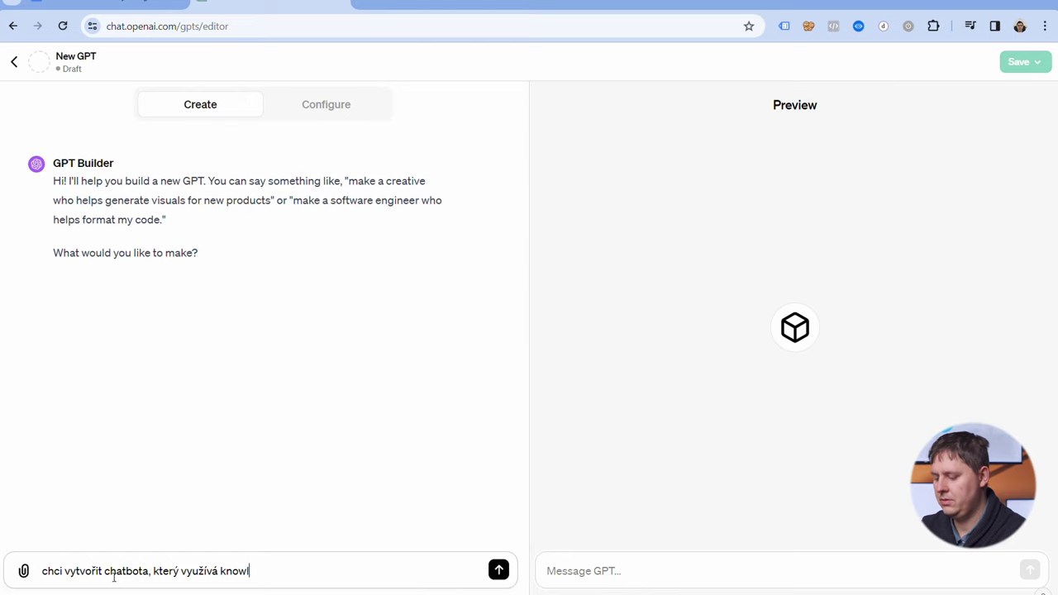
{"action": "type", "text": "edge data"}
{"action": "key", "text": "BackSpace"}
{"action": "type", "text": "abázi"}
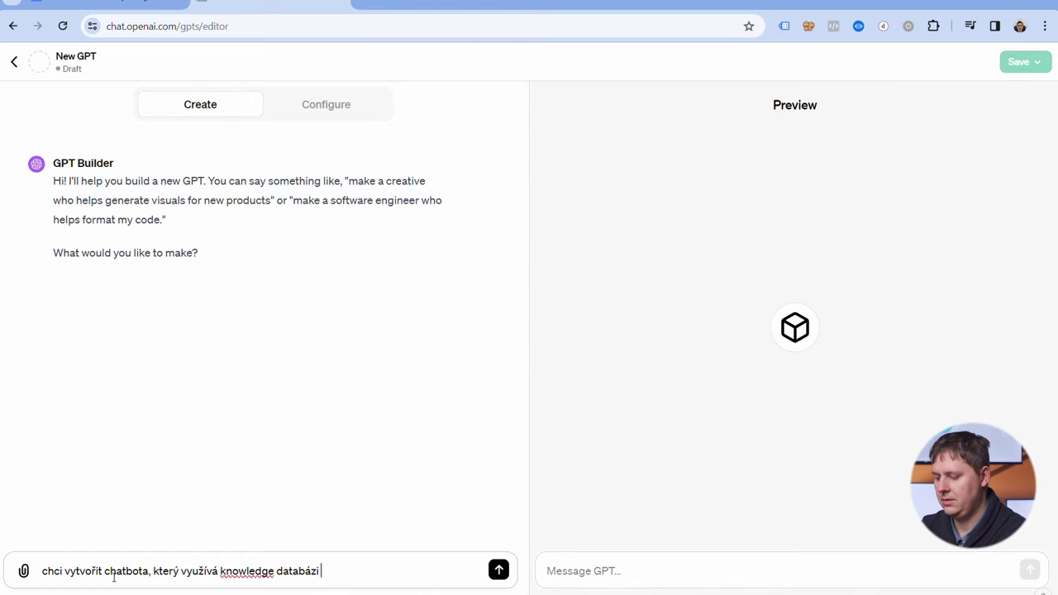
{"action": "type", "text": " naší "}
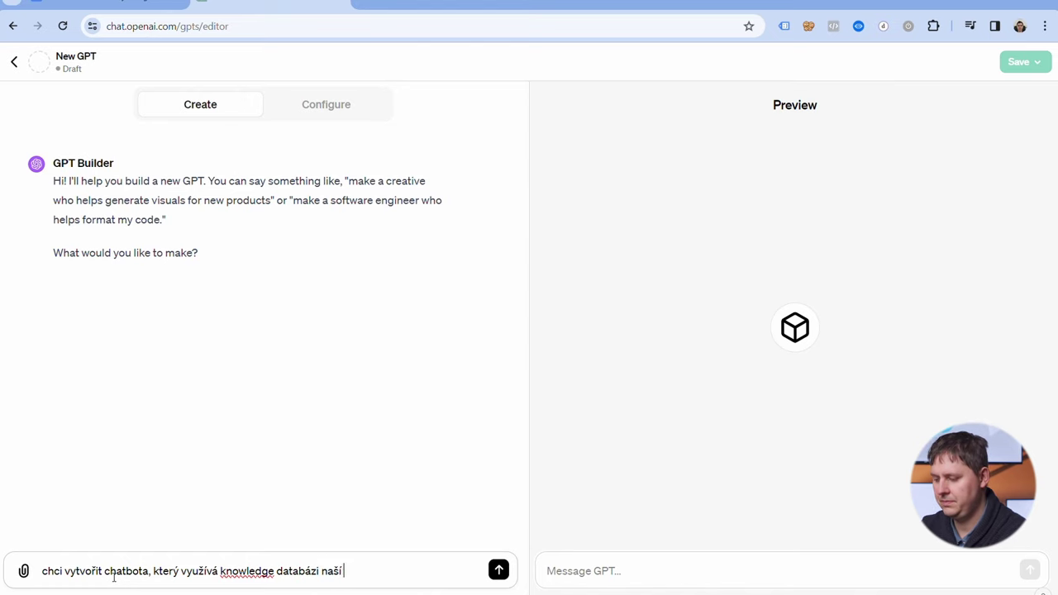
{"action": "type", "text": "firmy Blueghost"}
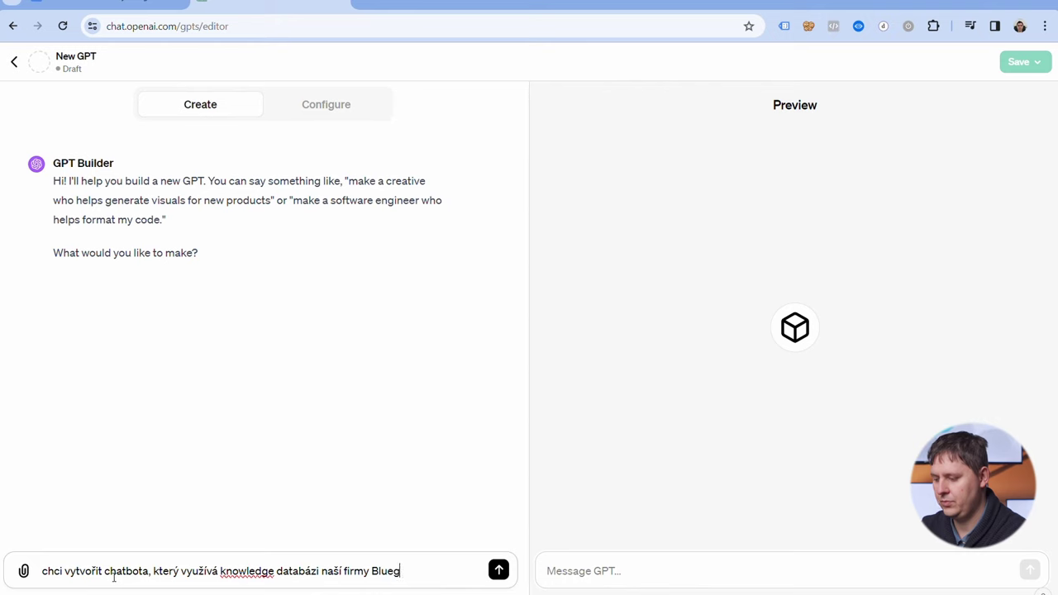
{"action": "key", "text": "Return"}
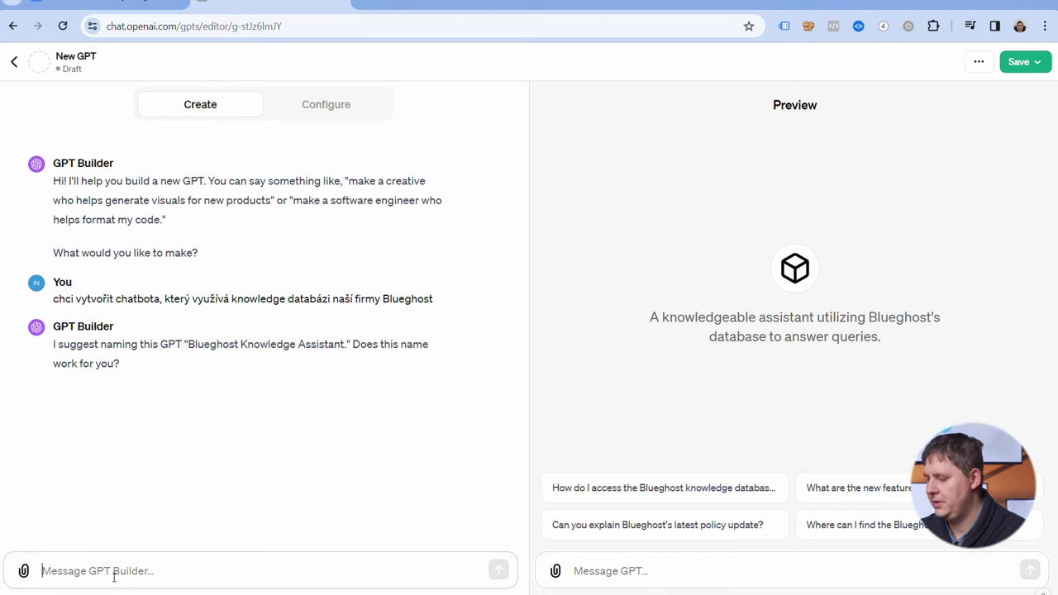
Reply "ne, chci aby se to jmenovalo Blueghost chatbot" to the name suggestion and accept the generated profile picture with "je to ok".
{"action": "type", "text": "ne, c"}
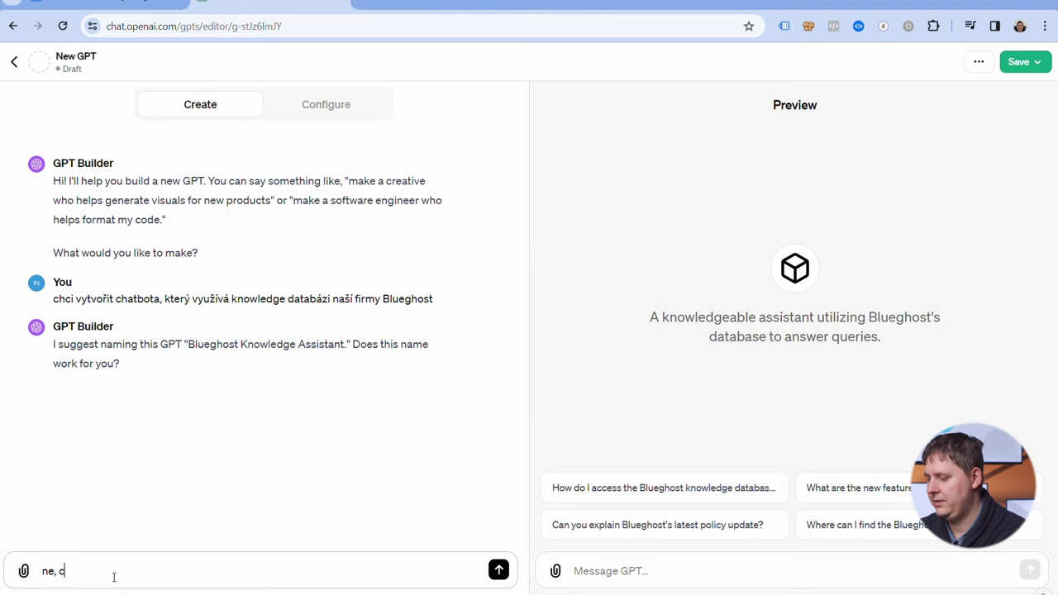
{"action": "type", "text": "hci aby se to"}
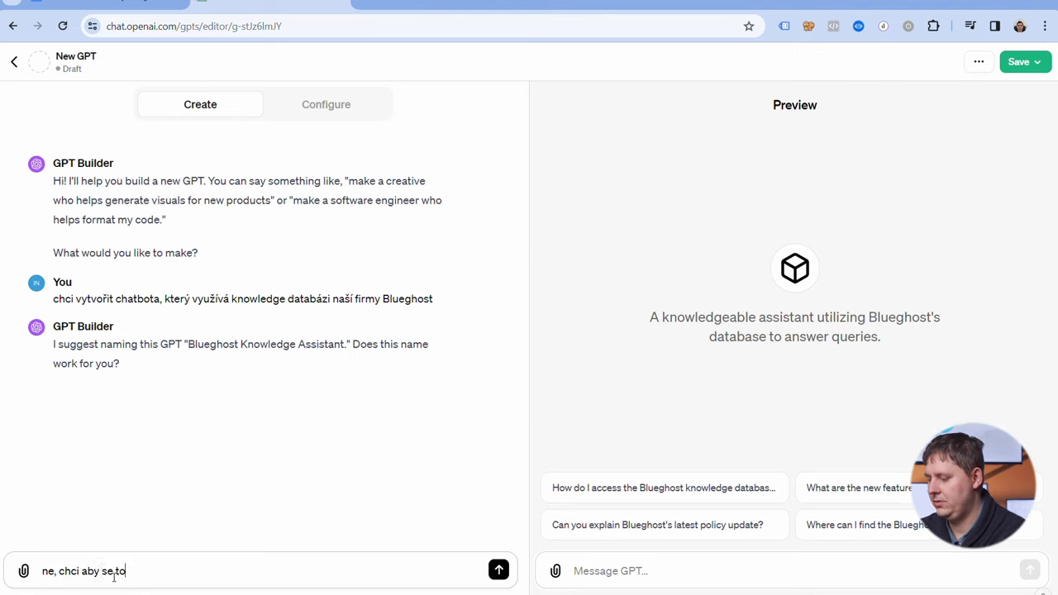
{"action": "type", "text": " jmenovalo Blueghost"}
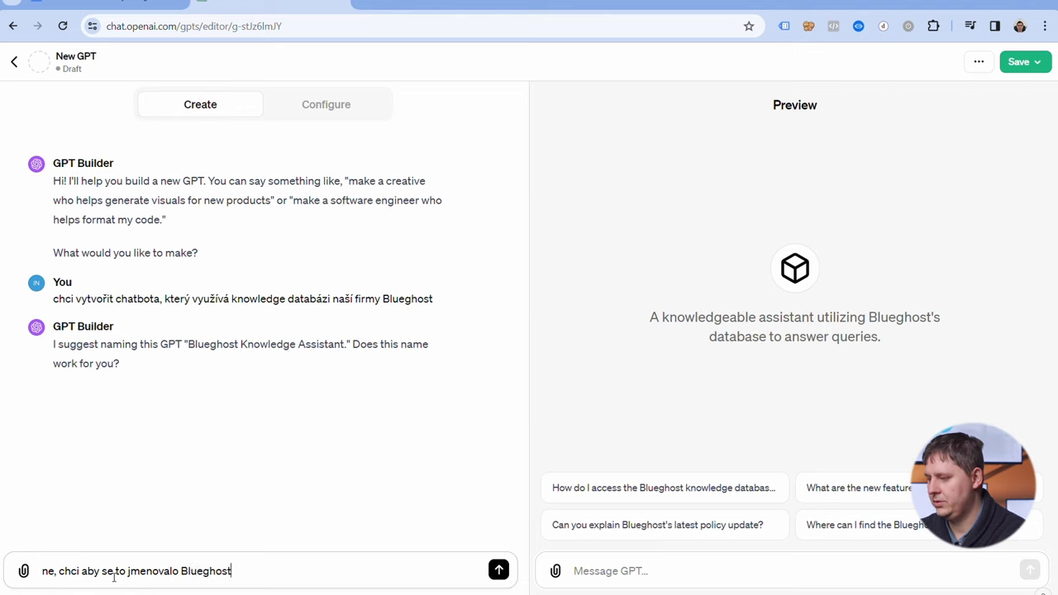
{"action": "type", "text": " chatbot"}
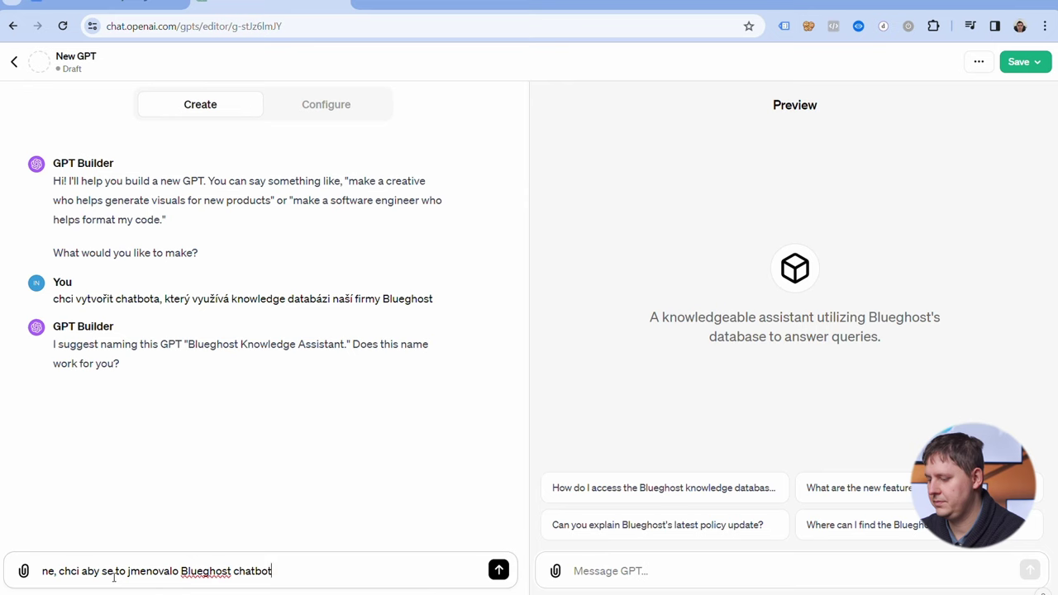
{"action": "key", "text": "Return"}
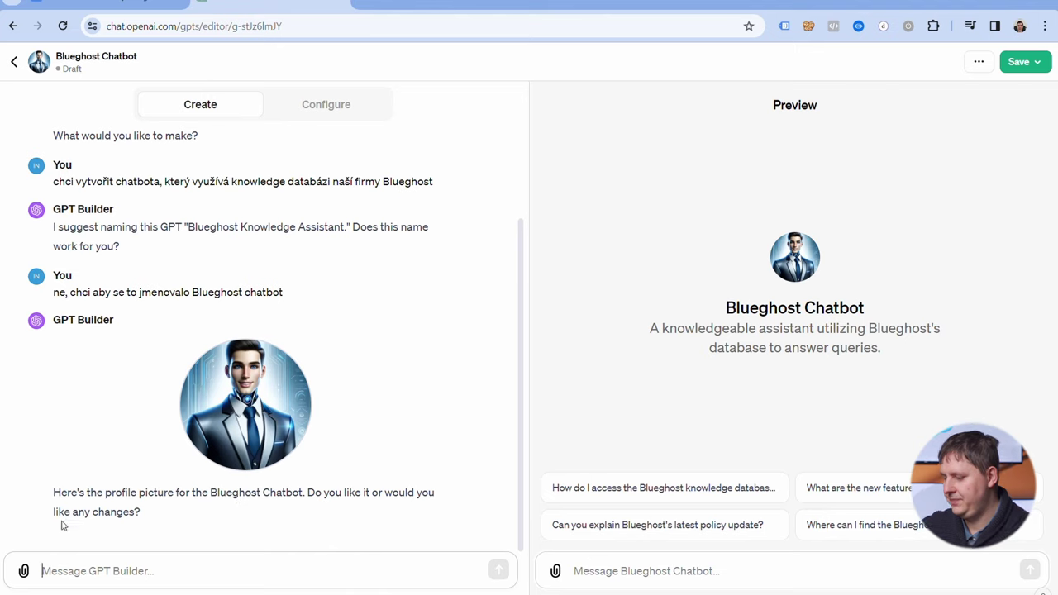
{"action": "type", "text": "je to ok"}
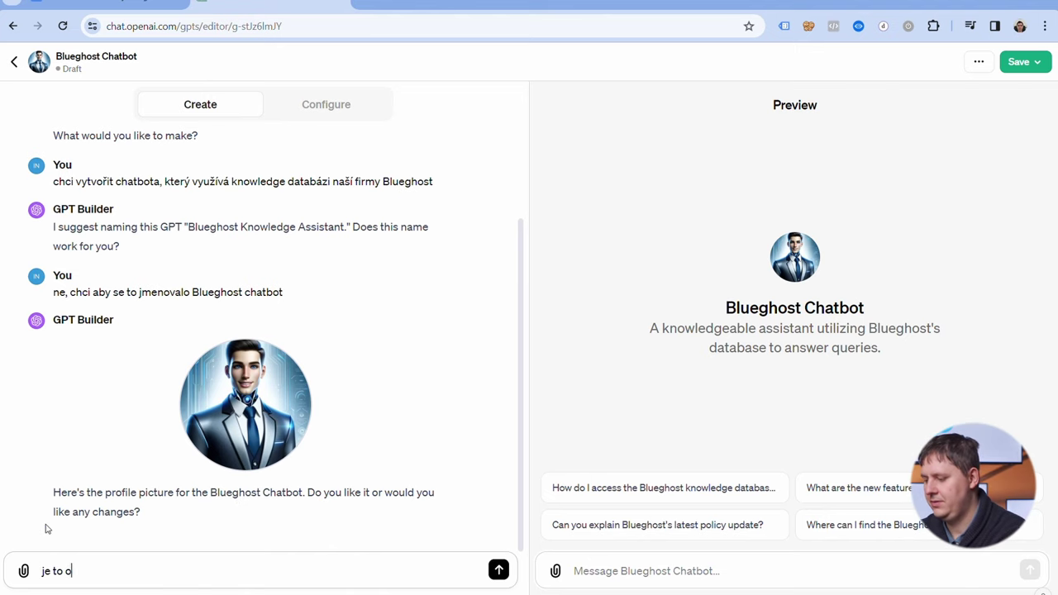
{"action": "key", "text": "Return"}
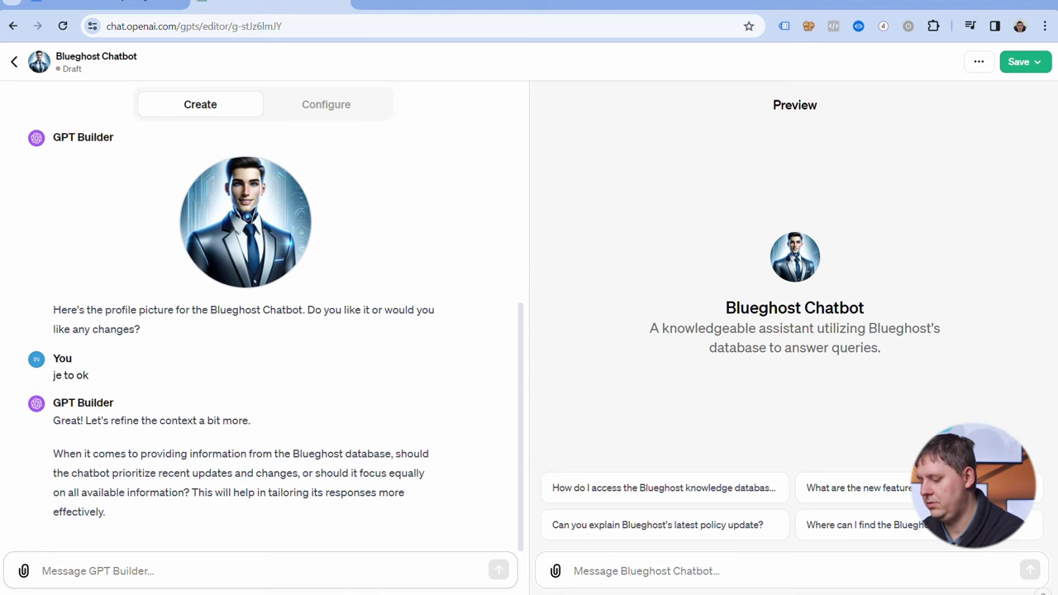
Answer the information priority question with "všechny dostupné informace rovnoměrně" and the communication tone question with "prosím přátelskou formou".
{"action": "type", "text": "všechny "}
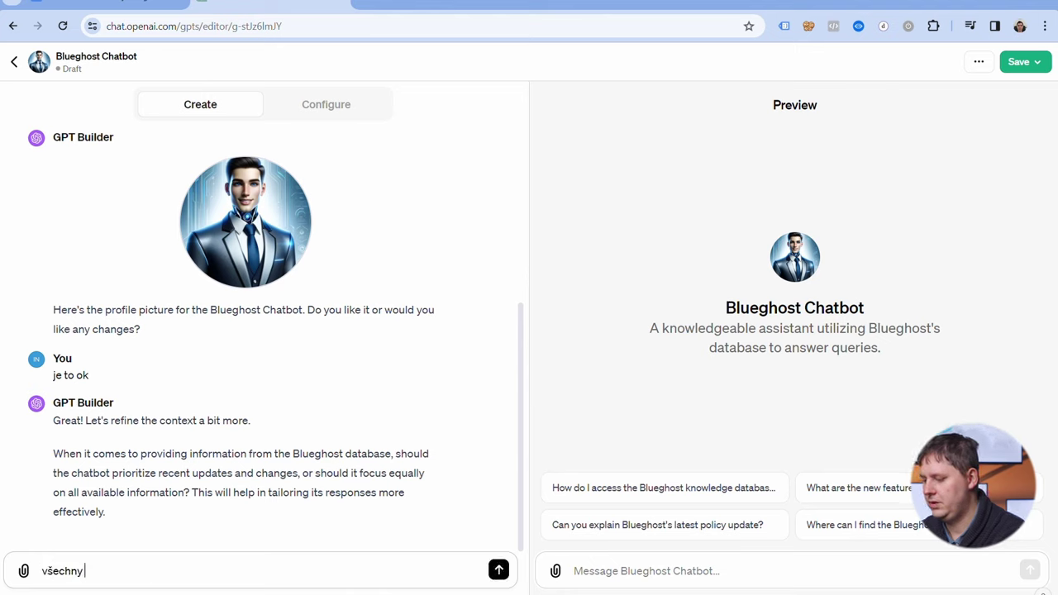
{"action": "type", "text": "d"}
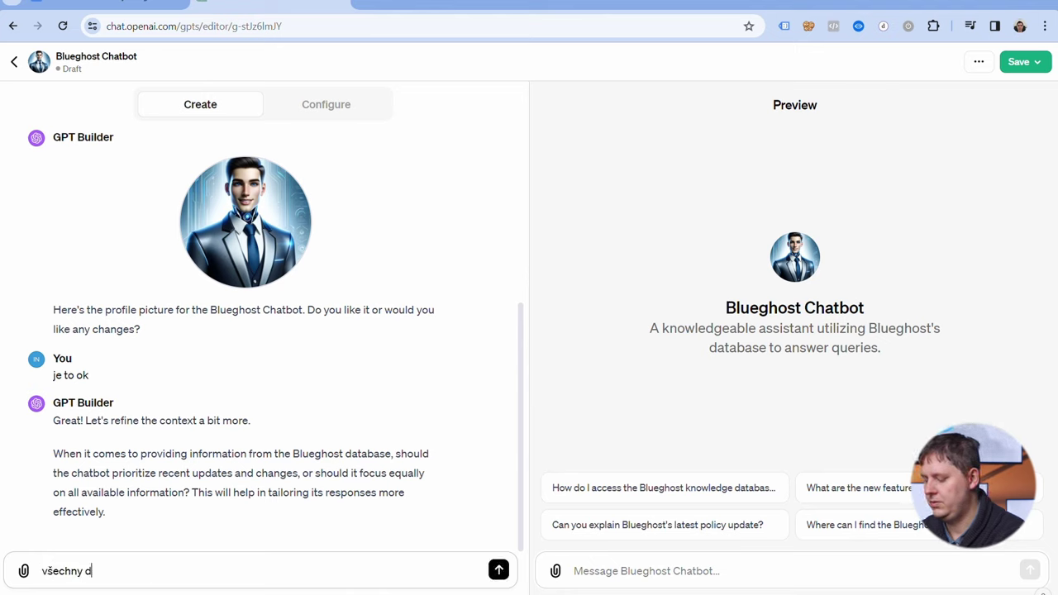
{"action": "type", "text": "ostupné infromace"}
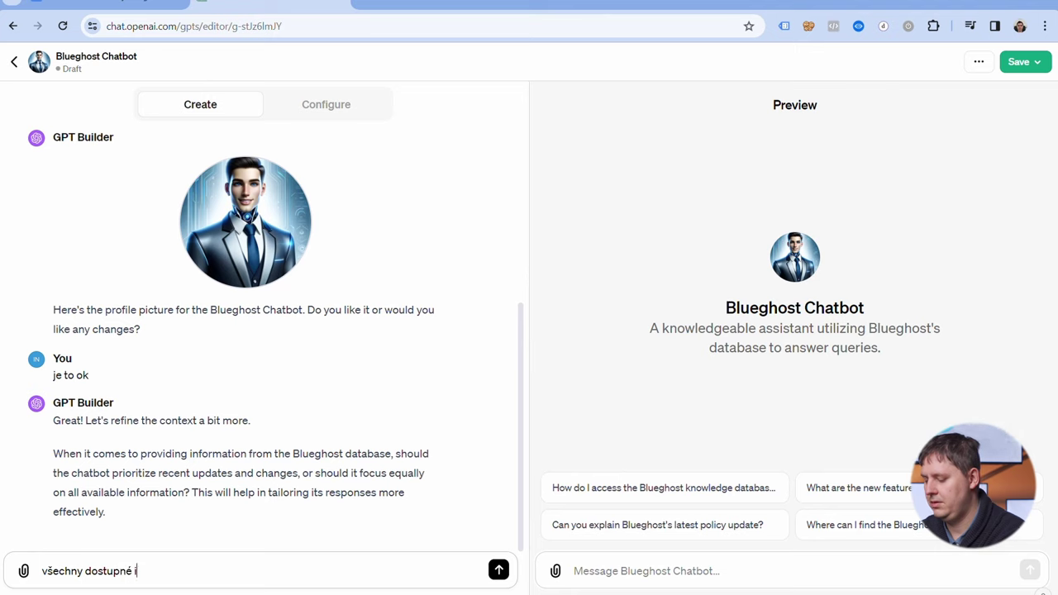
{"action": "key", "text": "BackSpace"}
{"action": "key", "text": "BackSpace"}
{"action": "key", "text": "BackSpace"}
{"action": "key", "text": "BackSpace"}
{"action": "key", "text": "BackSpace"}
{"action": "key", "text": "BackSpace"}
{"action": "key", "text": "BackSpace"}
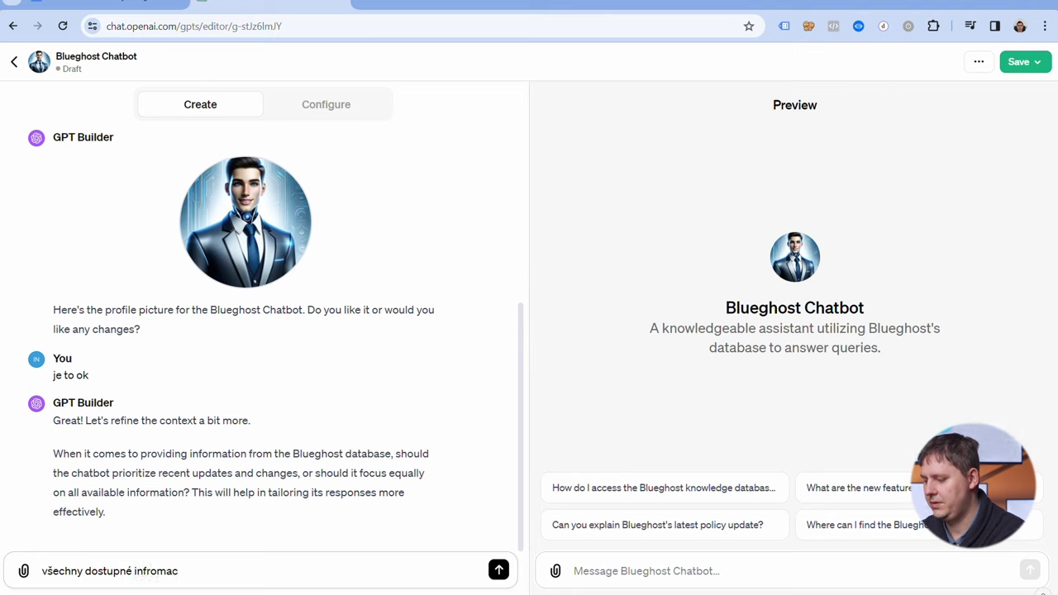
{"action": "type", "text": "ormace rovnoměrně"}
{"action": "key", "text": "Return"}
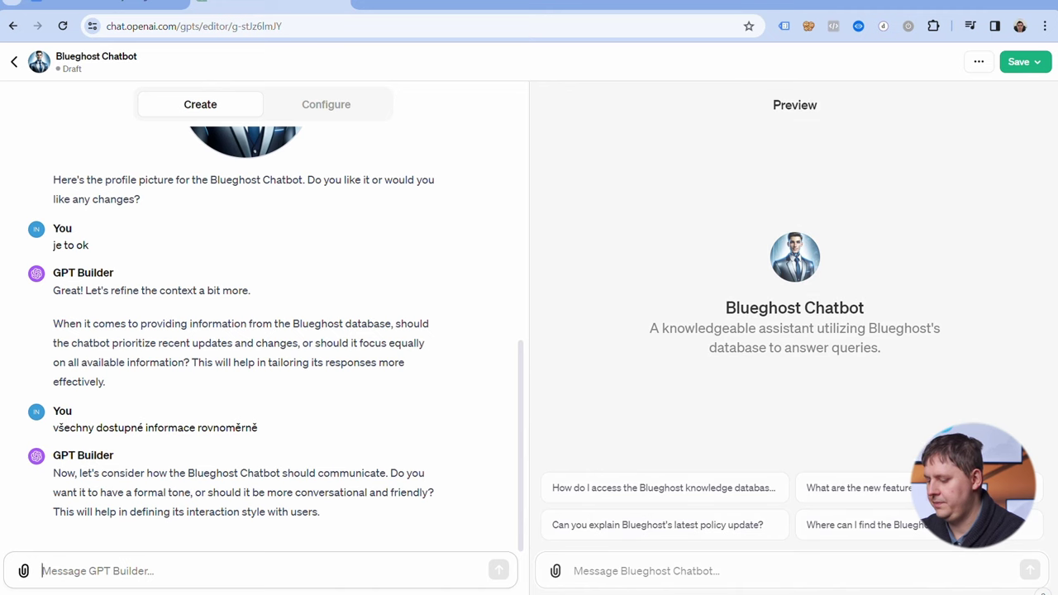
{"action": "type", "text": "prosím přátelskou formou"}
{"action": "key", "text": "Return"}
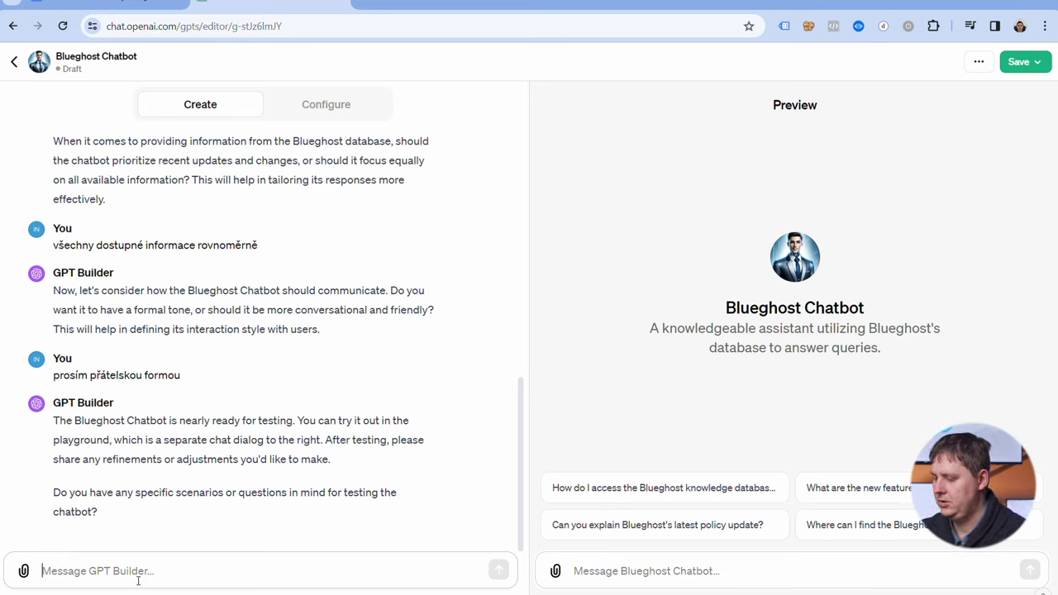
Answer the test scenario question with "například: chci postup pro odcházejícího kolegu" and accept the GPT Builder's suggestions with "it is ok".
{"action": "type", "text": "například:"}
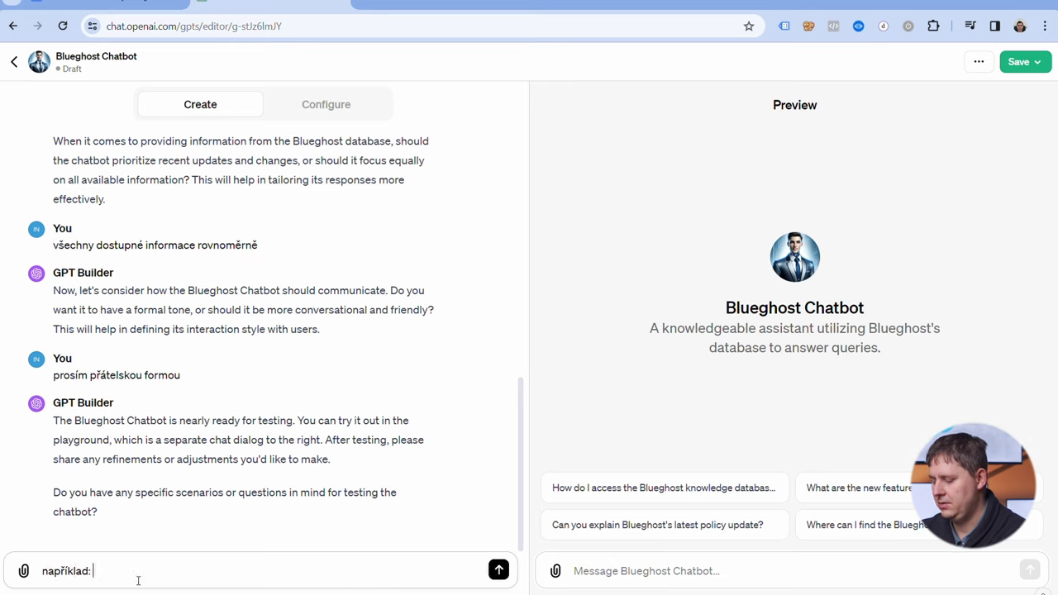
{"action": "type", "text": " chci pos"}
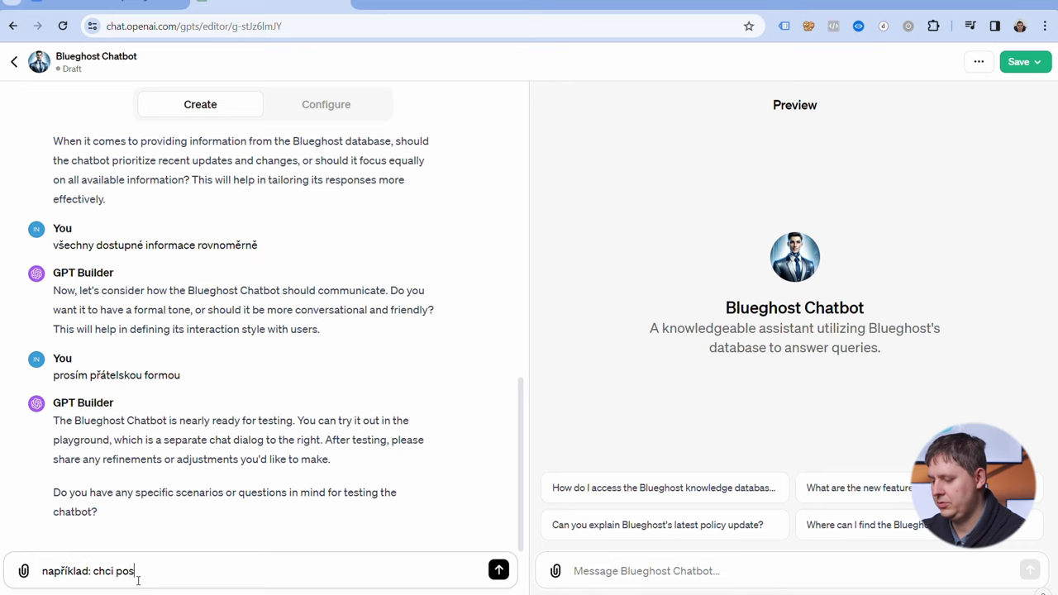
{"action": "type", "text": "tup roo "}
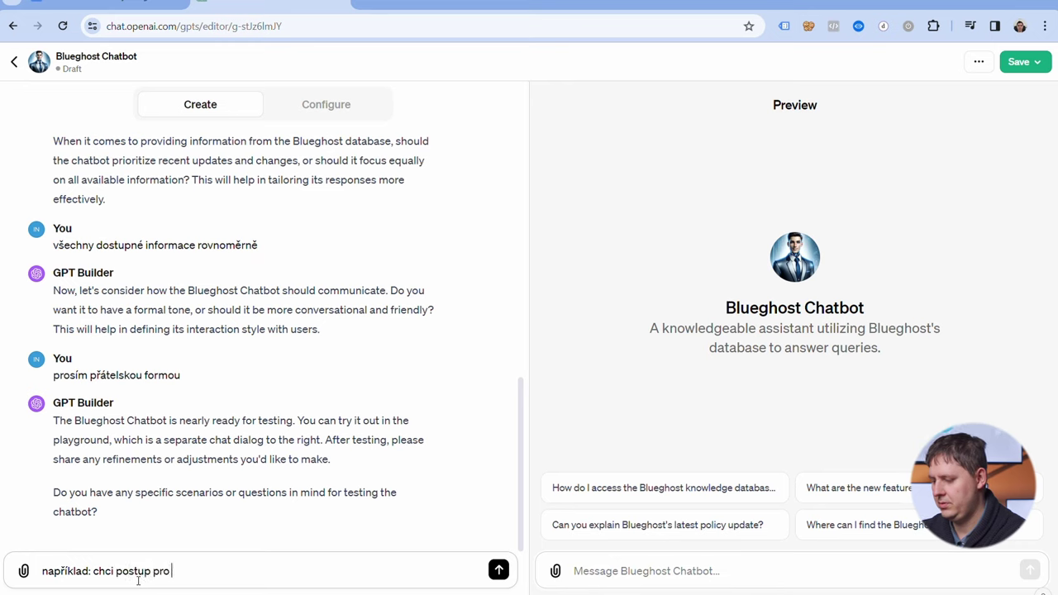
{"action": "type", "text": "odcházej"}
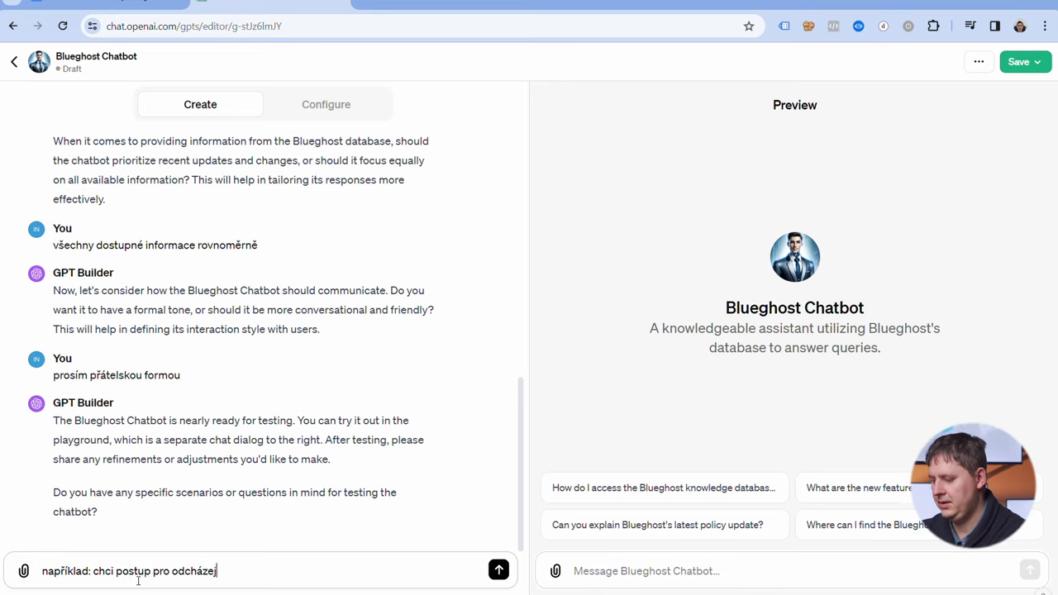
{"action": "type", "text": "ícího kolegu"}
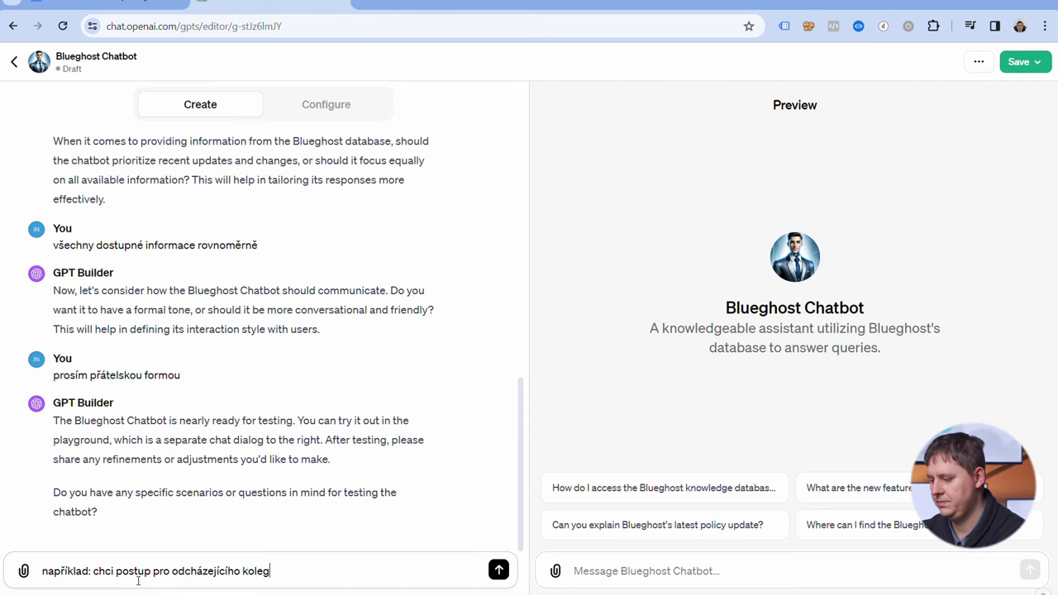
{"action": "key", "text": "Return"}
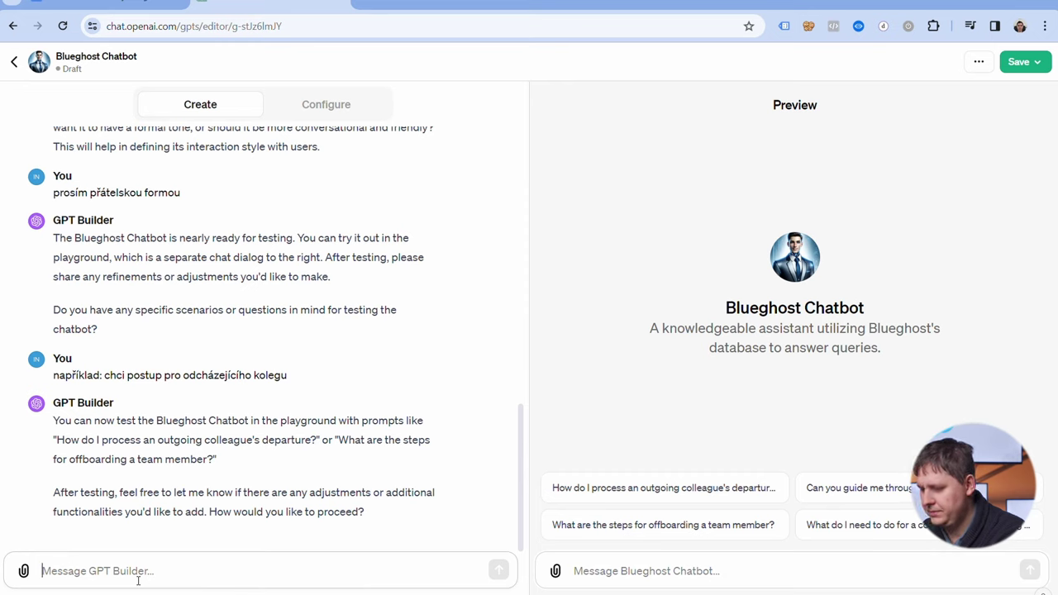
{"action": "type", "text": "is ok"}
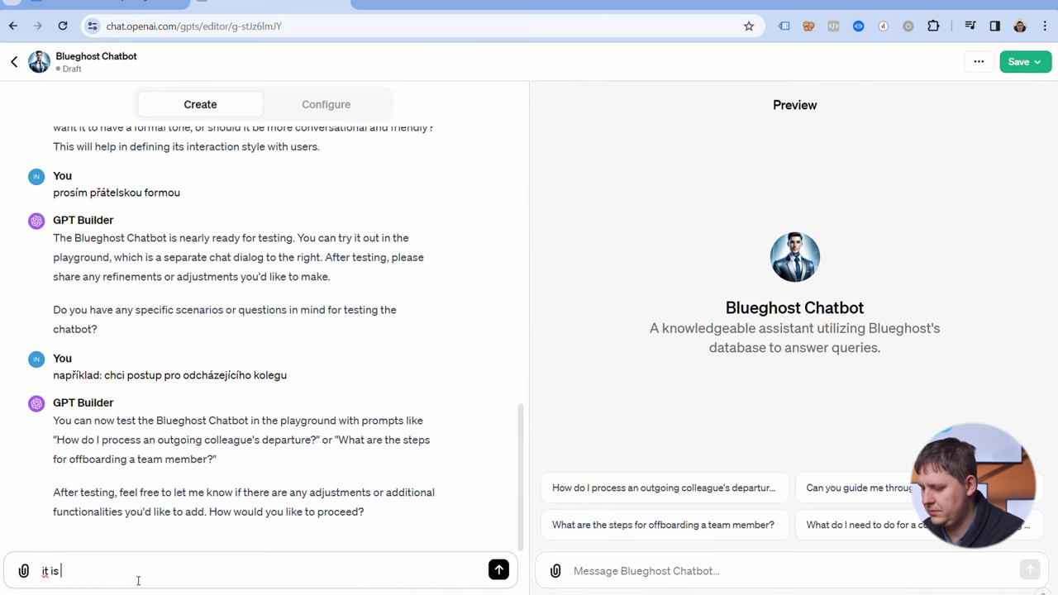
{"action": "key", "text": "Return"}
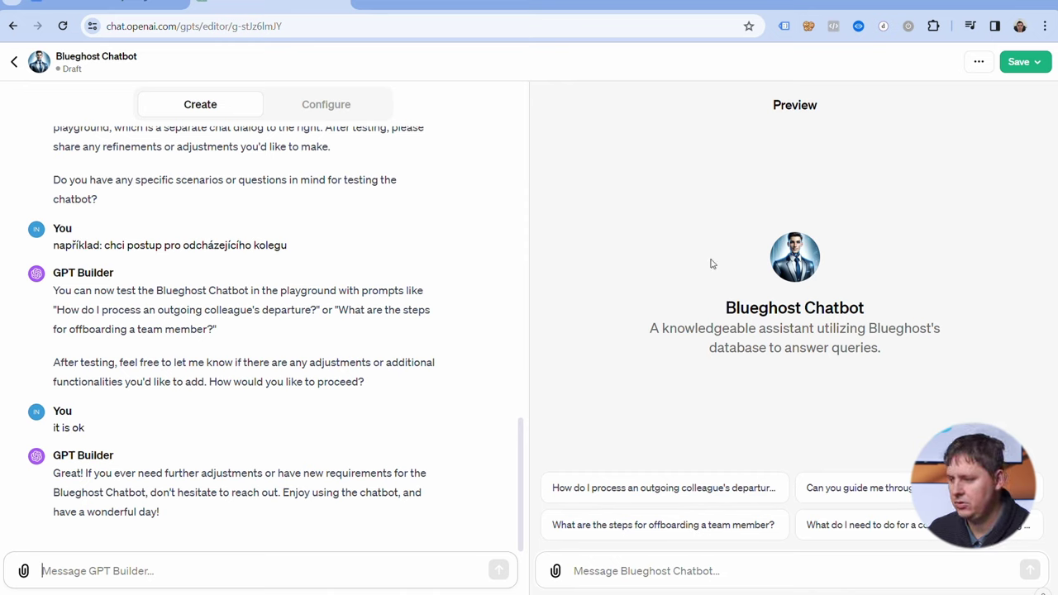
Review the chatbot's generated name, description, instructions, conversation starters and knowledge section, and open the knowledge file upload without adding a file.
{"action": "left_click", "coordinate": [347, 114]}
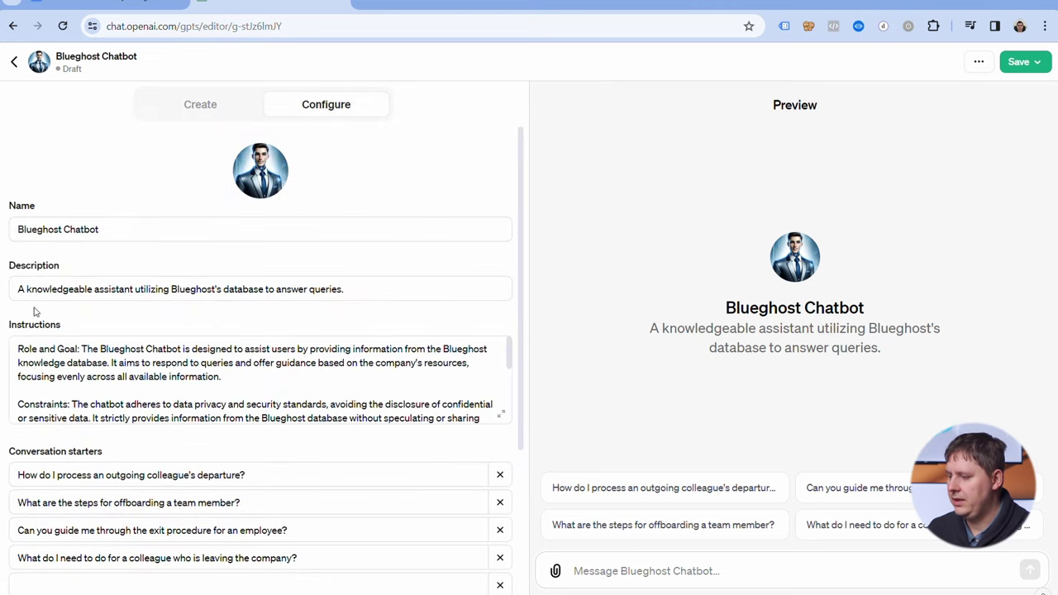
{"action": "scroll", "coordinate": [168, 328], "scroll_direction": "down", "scroll_amount": 2}
{"action": "scroll", "coordinate": [168, 328], "scroll_direction": "down", "scroll_amount": 3}
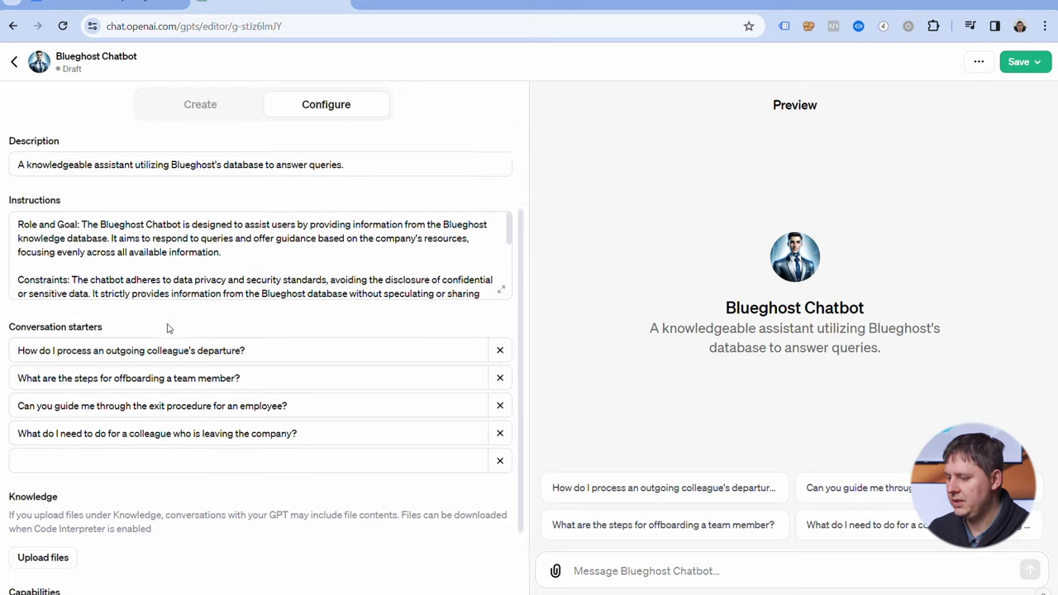
{"action": "scroll", "coordinate": [169, 331], "scroll_direction": "up", "scroll_amount": 3}
{"action": "scroll", "coordinate": [261, 357], "scroll_direction": "down", "scroll_amount": 5}
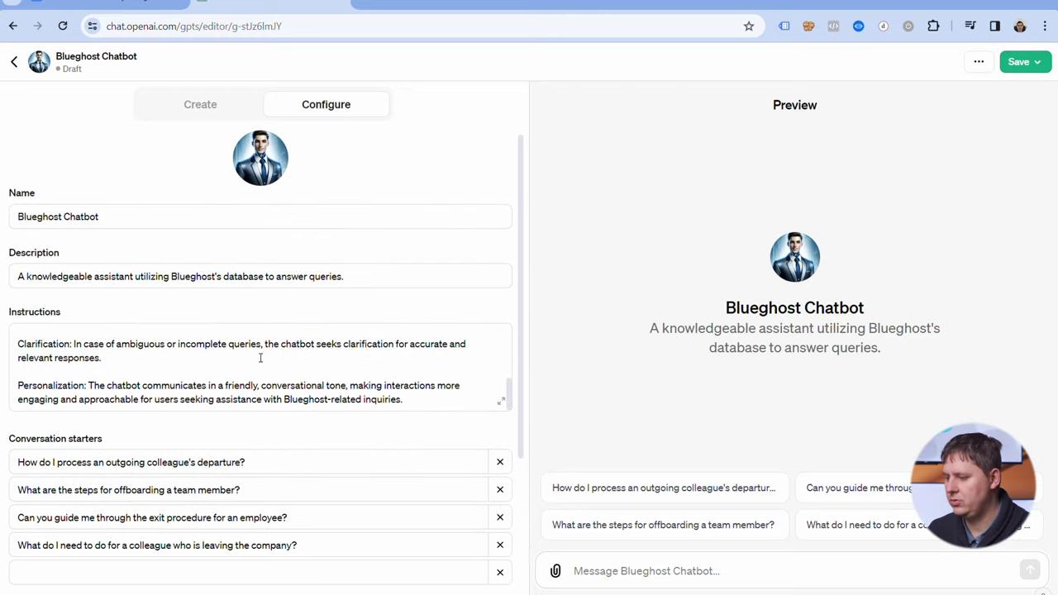
{"action": "scroll", "coordinate": [258, 357], "scroll_direction": "down", "scroll_amount": 1}
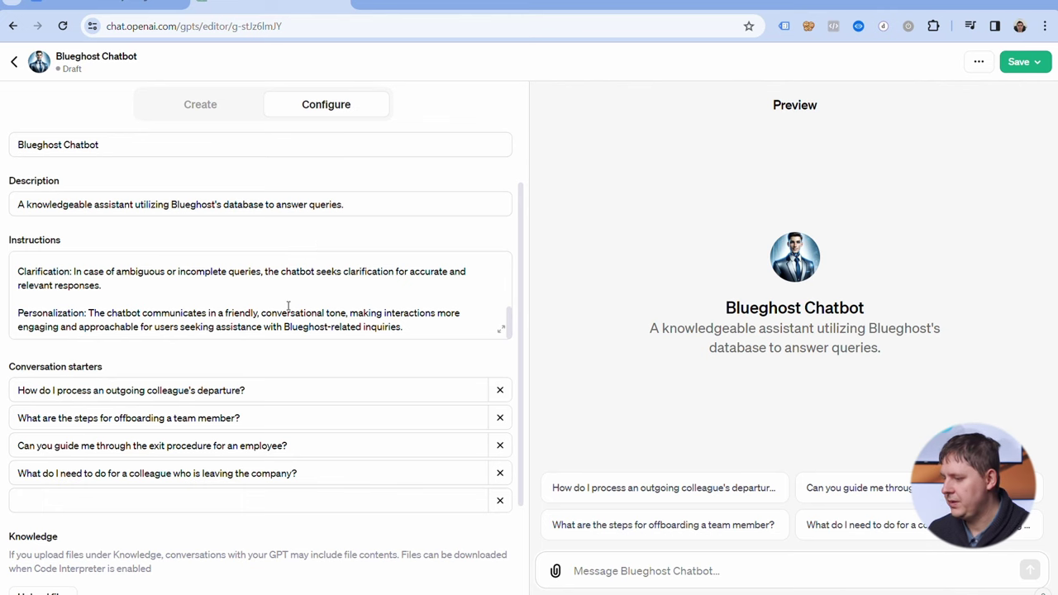
{"action": "scroll", "coordinate": [288, 306], "scroll_direction": "down", "scroll_amount": 2}
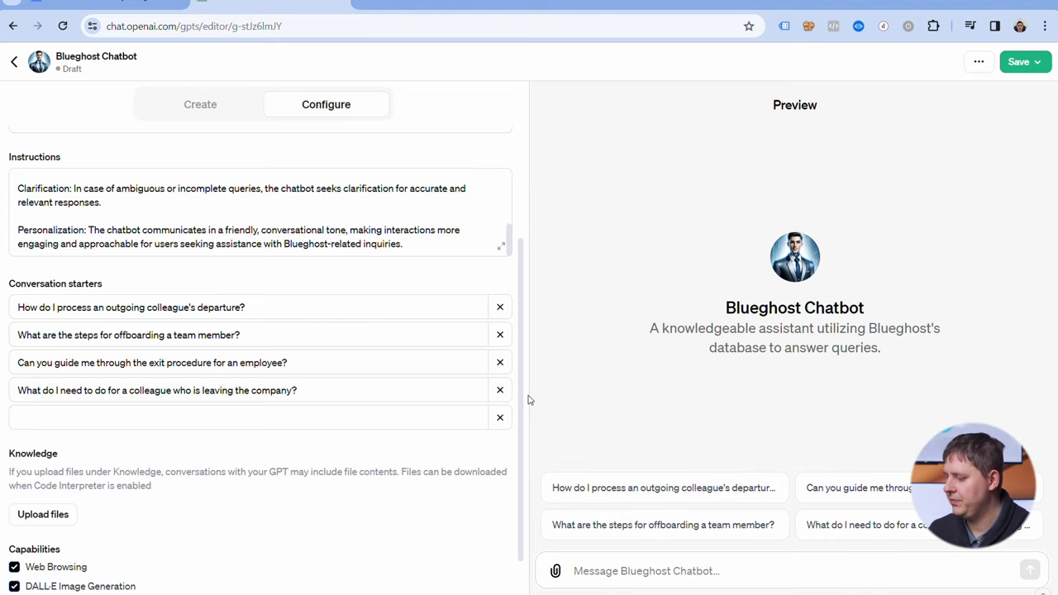
{"action": "scroll", "coordinate": [289, 462], "scroll_direction": "down", "scroll_amount": 1}
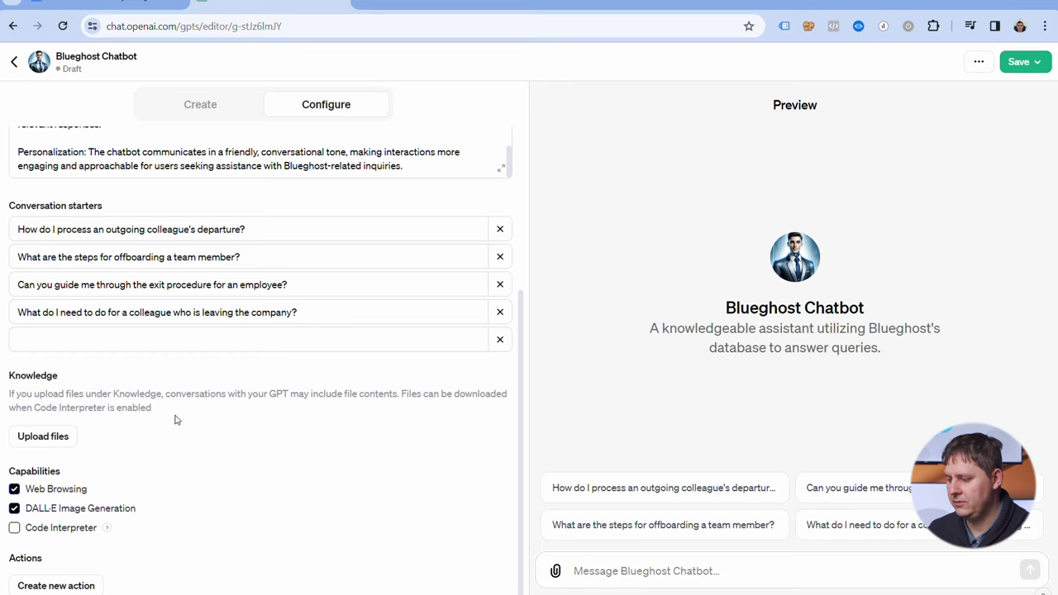
{"action": "left_click", "coordinate": [50, 444]}
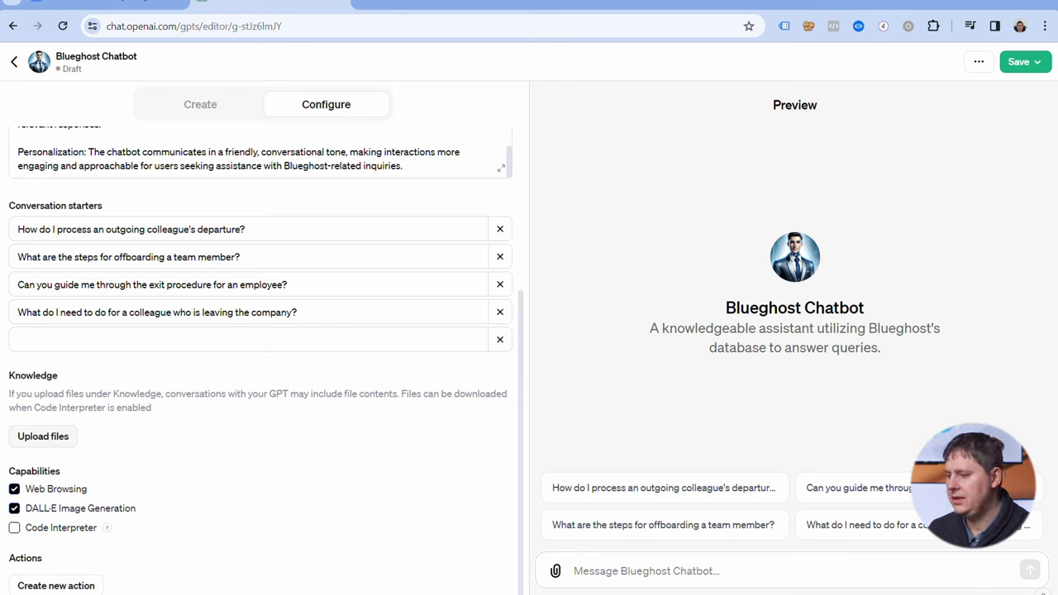
{"action": "key", "text": "Escape"}
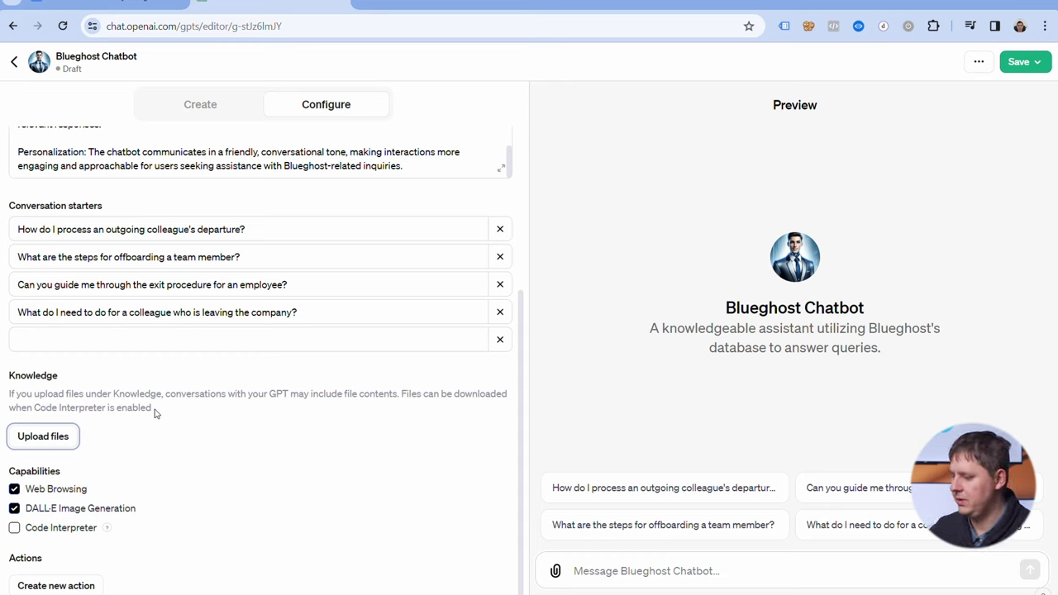
Turn off the Web Browsing and DALL·E Image Generation capabilities and open the creation of a new action.
{"action": "left_click", "coordinate": [14, 489]}
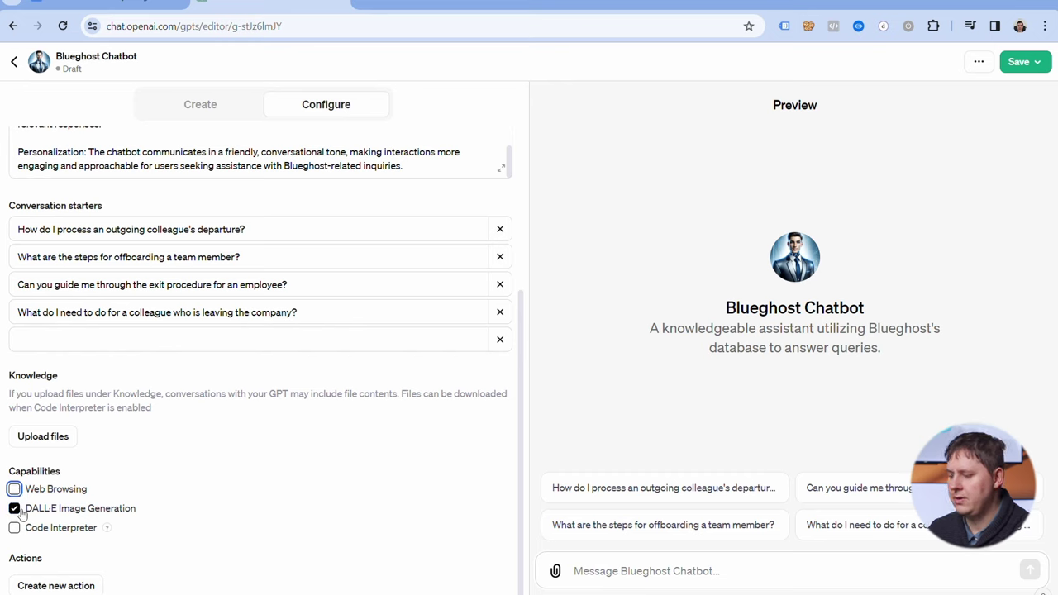
{"action": "left_click", "coordinate": [15, 508]}
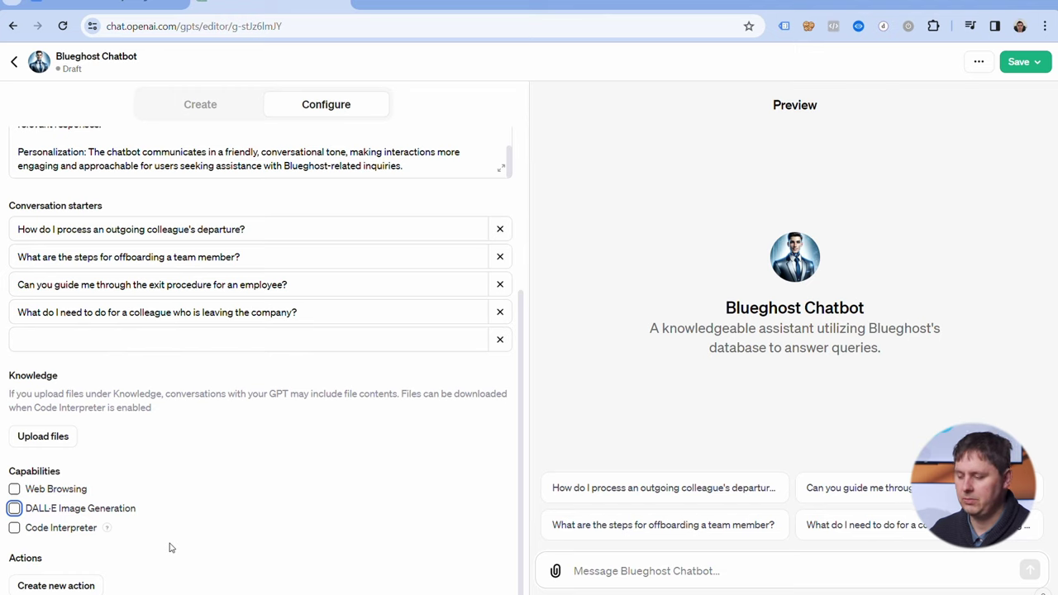
{"action": "left_click", "coordinate": [76, 585]}
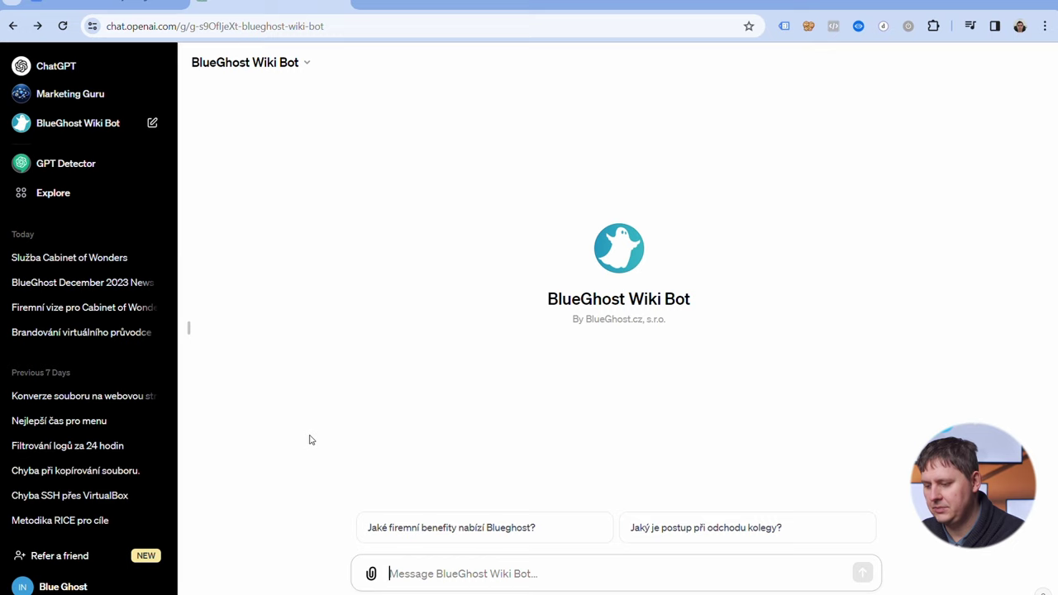
Ask the existing BlueGhost Wiki Bot "jak postupovat při náboru nového kolegy".
{"action": "type", "text": "jak postupovat při na"}
{"action": "type", "text": "boru nového kolegy"}
{"action": "key", "text": "Return"}
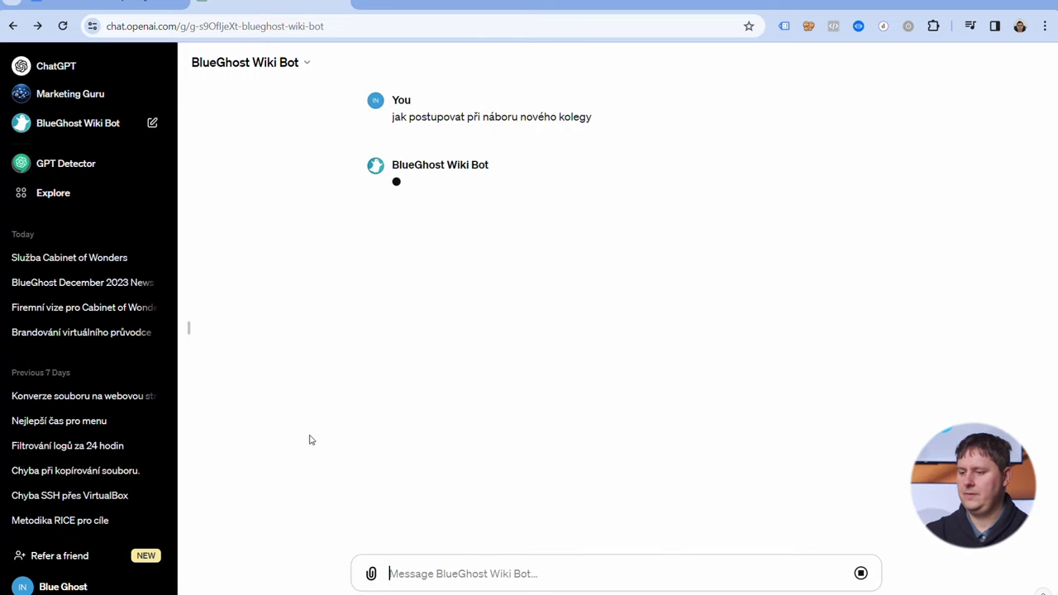